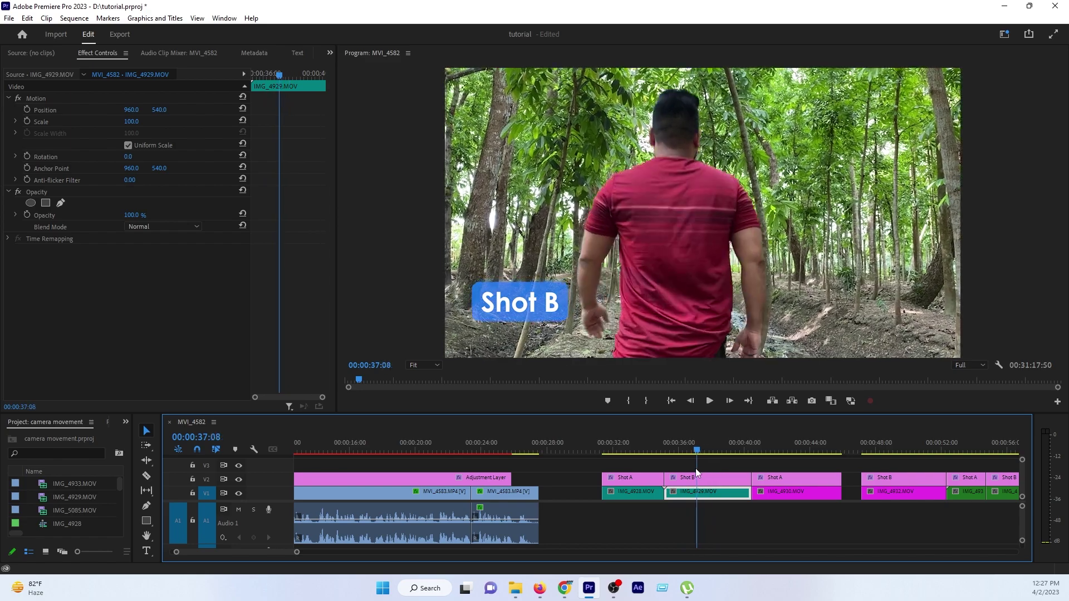
Step: Ripple trim the end of the first Shot A clip (IMG_4928) at 00:00:34:16, where the frame is black, and review the cut
{"action": "mouse_move", "coordinate": [635, 450]}
{"action": "left_mouse_down"}
{"action": "mouse_move", "coordinate": [657, 448]}
{"action": "mouse_move", "coordinate": [636, 452]}
{"action": "mouse_move", "coordinate": [652, 458]}
{"action": "left_mouse_up"}
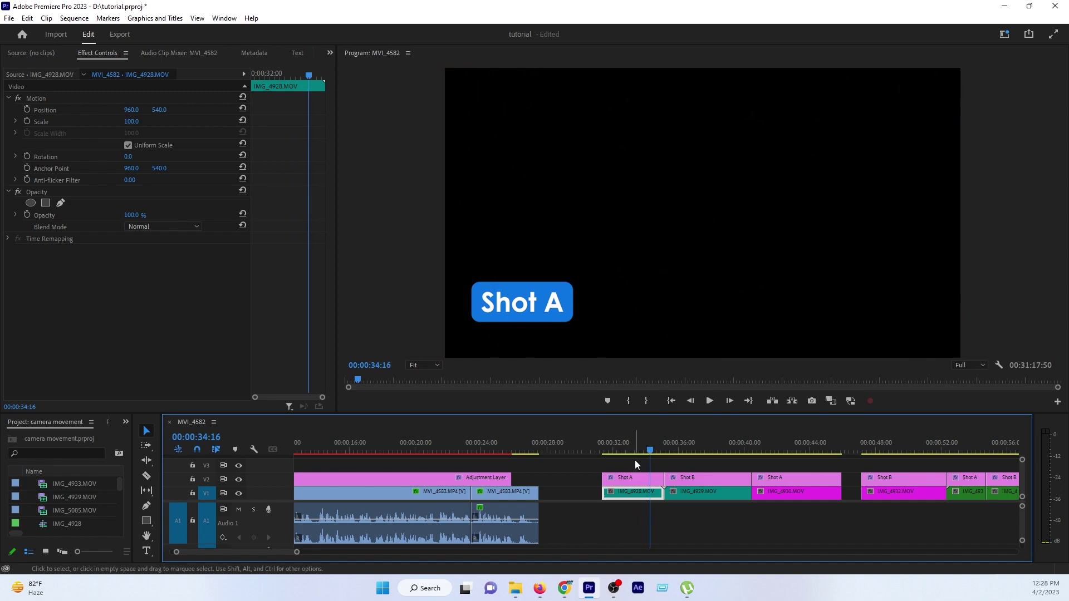
{"action": "key", "text": "w"}
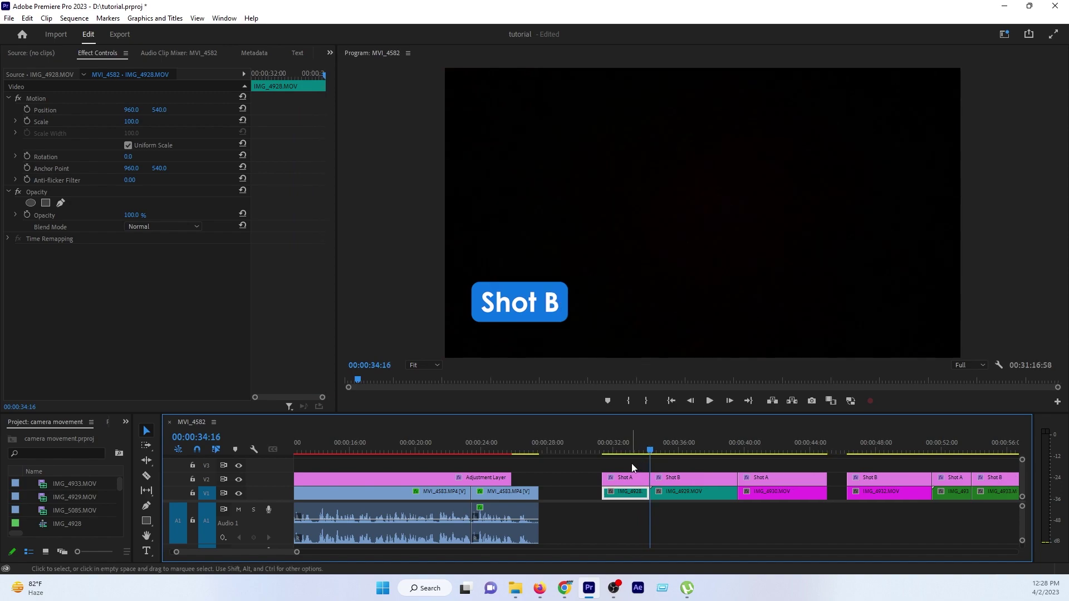
{"action": "mouse_move", "coordinate": [651, 450]}
{"action": "left_mouse_down"}
{"action": "mouse_move", "coordinate": [677, 457]}
{"action": "mouse_move", "coordinate": [640, 460]}
{"action": "left_mouse_up"}
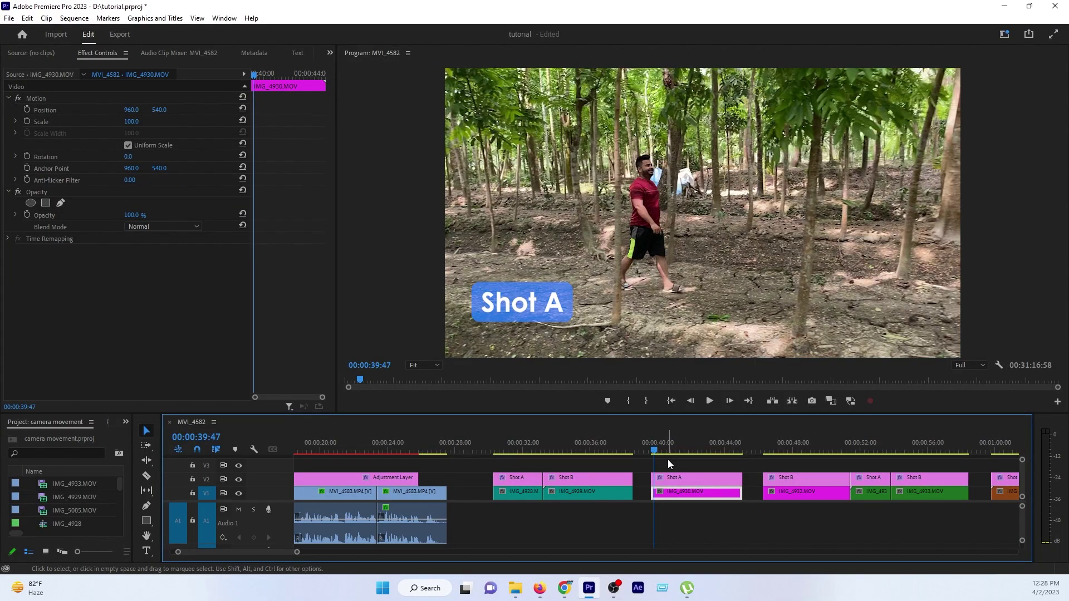
Step: Trim the end of the Shot A clip IMG_4930 at 00:00:43:21, where the blurred tree trunk fills the frame
{"action": "key", "text": "space"}
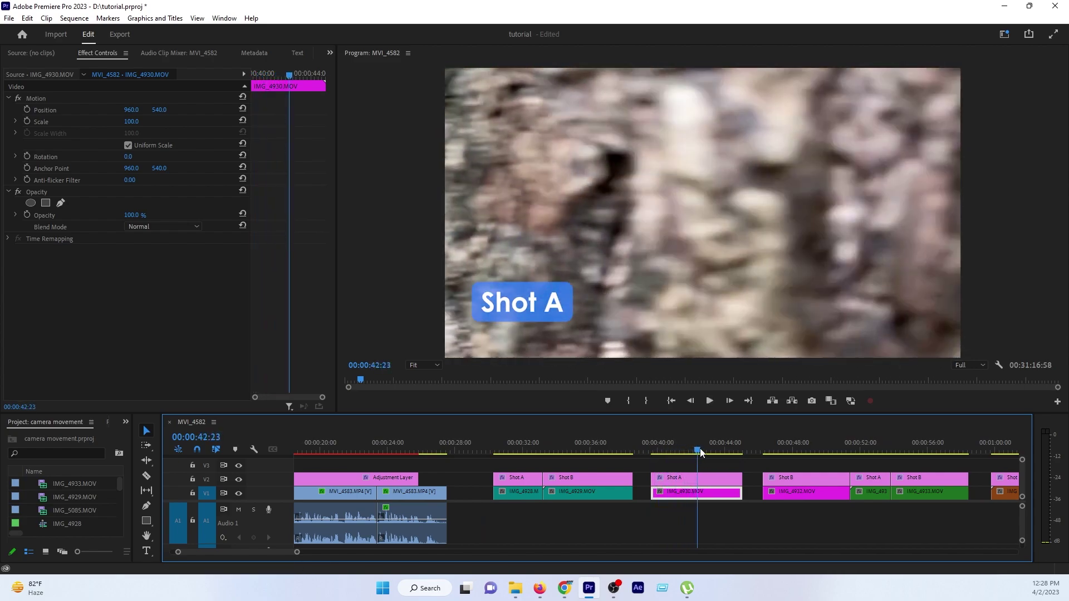
{"action": "key", "text": "space"}
{"action": "mouse_move", "coordinate": [715, 453]}
{"action": "left_mouse_down"}
{"action": "mouse_move", "coordinate": [693, 454]}
{"action": "mouse_move", "coordinate": [714, 456]}
{"action": "left_mouse_up"}
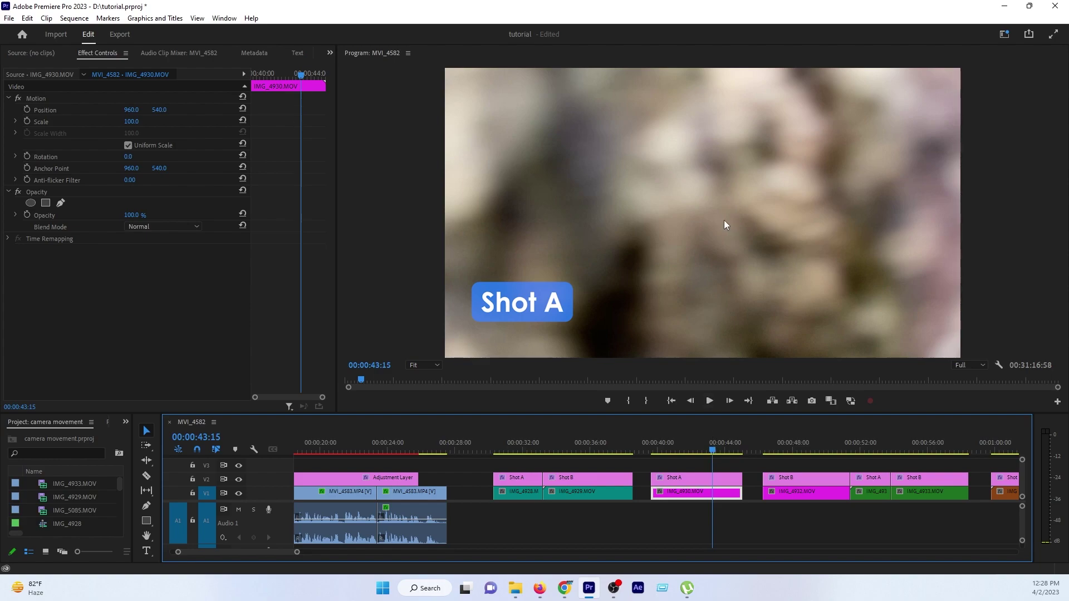
{"action": "left_click_drag", "start_coordinate": [676, 450], "coordinate": [715, 458]}
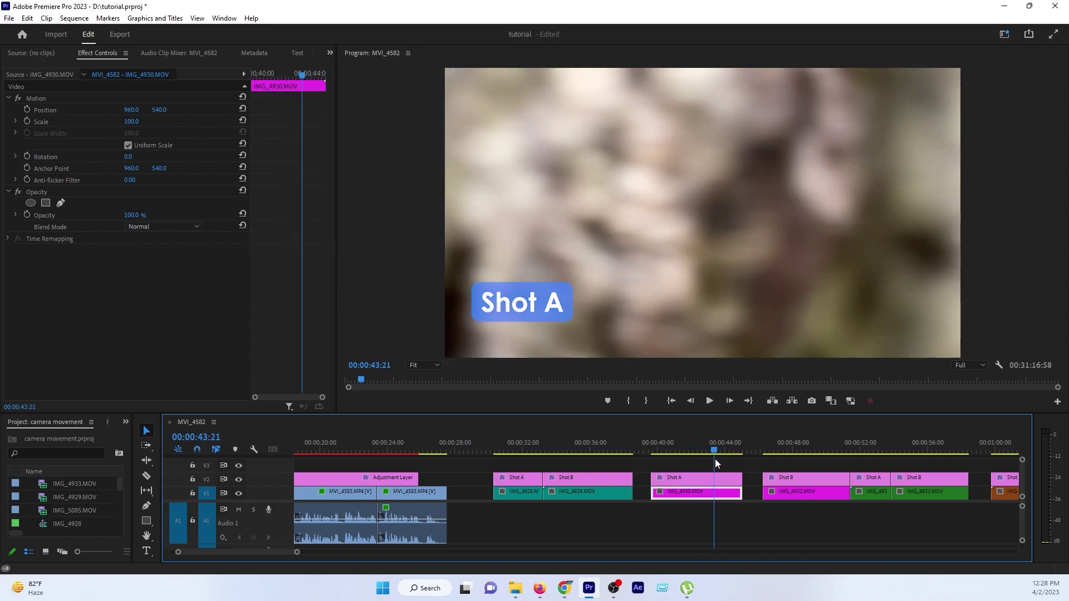
{"action": "left_click_drag", "start_coordinate": [735, 462], "coordinate": [729, 485]}
Step: Ripple trim the start of the Shot B clip IMG_4932 up to 00:00:45:00 and close the gap before it
{"action": "left_click", "coordinate": [743, 445]}
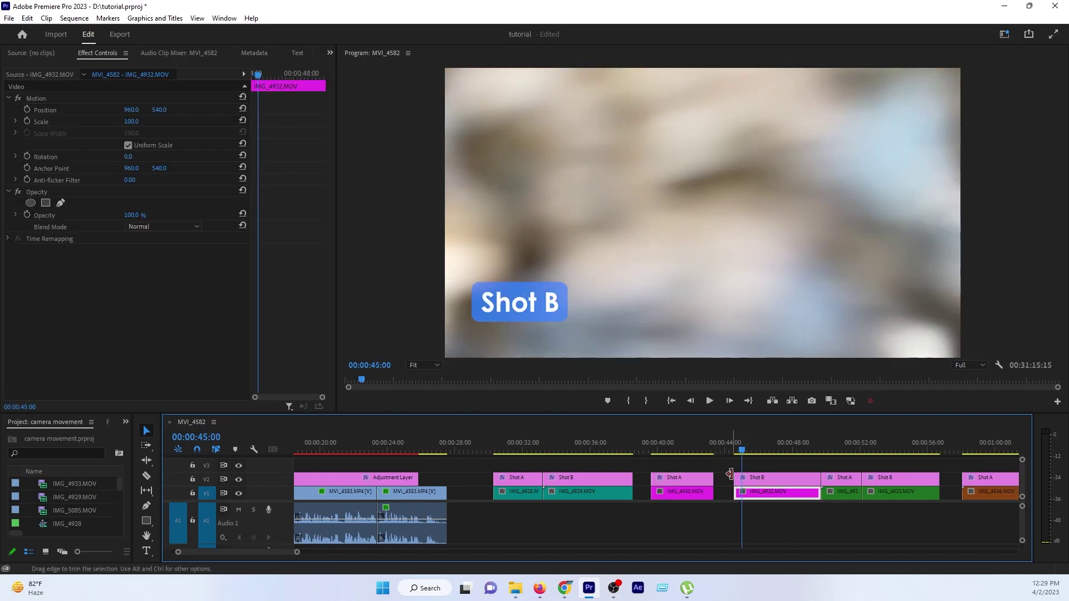
{"action": "key", "text": "q"}
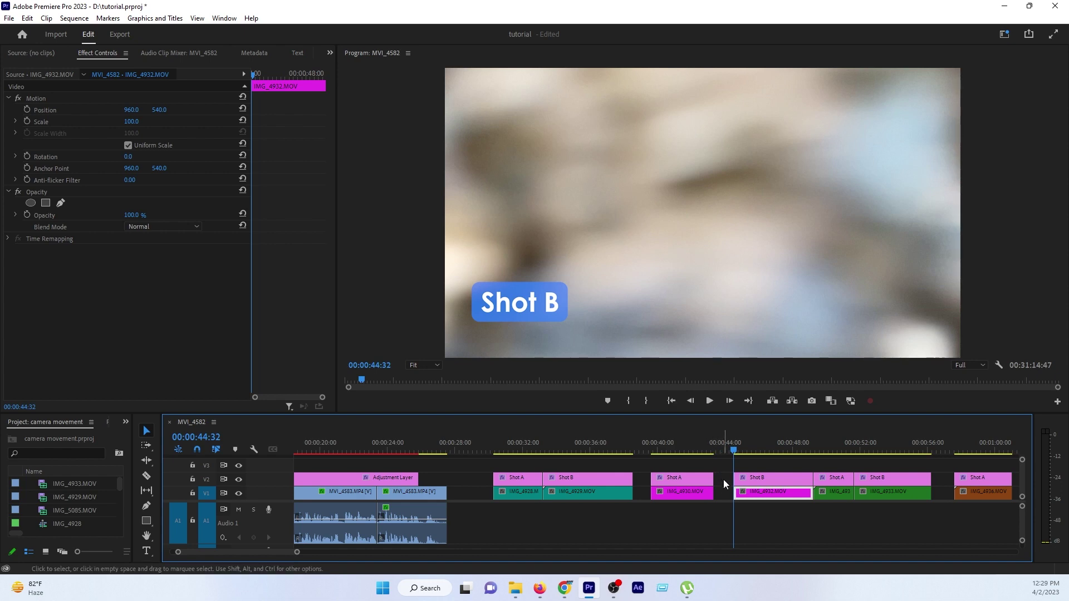
{"action": "left_click", "coordinate": [724, 480]}
{"action": "key", "text": "Delete"}
{"action": "left_click", "coordinate": [695, 443]}
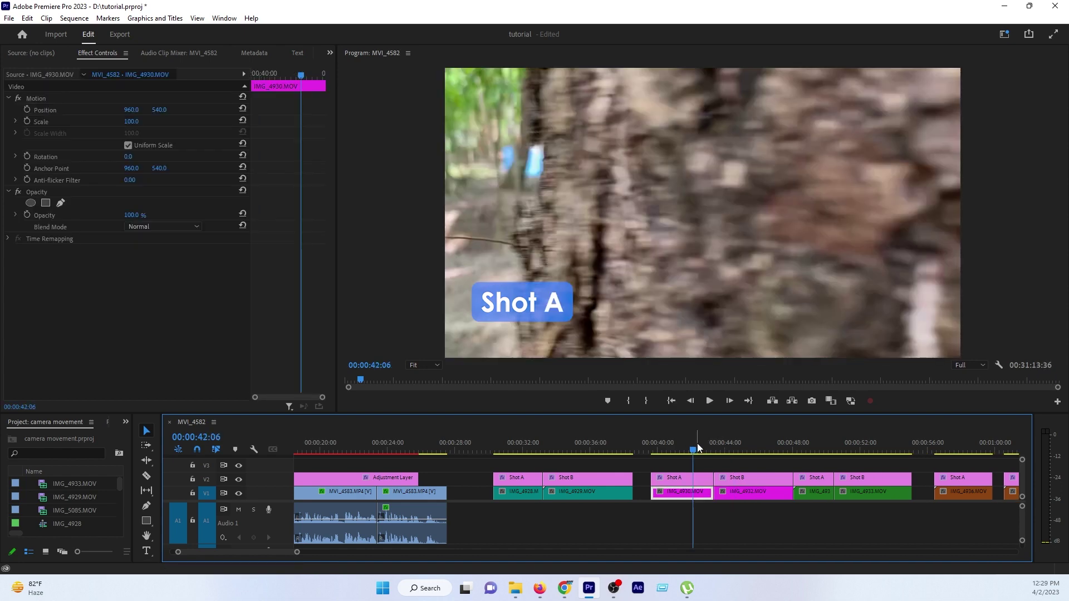
{"action": "left_click_drag", "start_coordinate": [698, 449], "coordinate": [664, 438]}
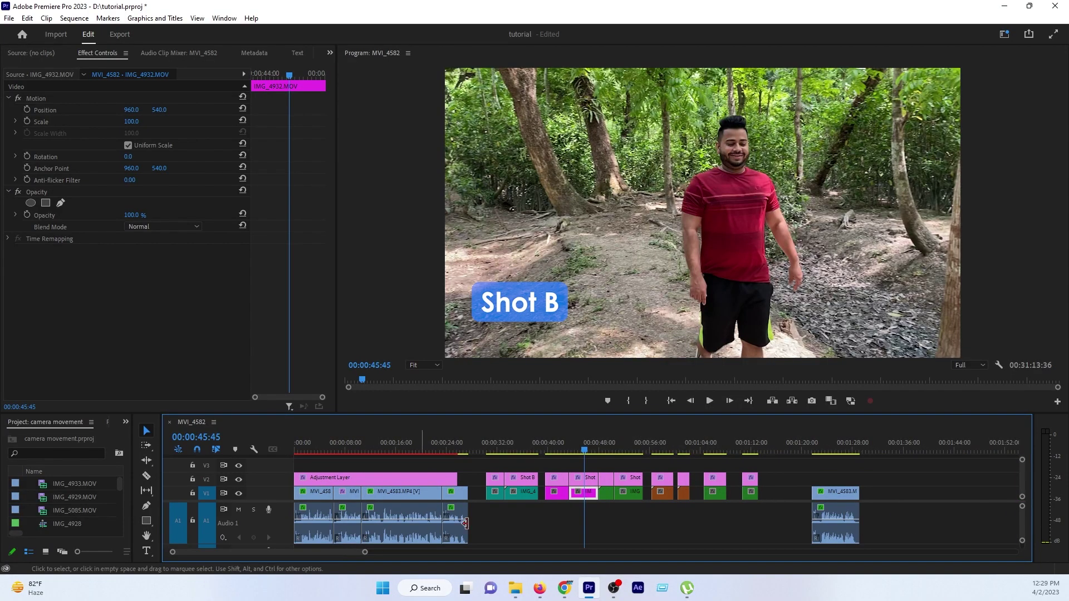
Step: Play through the cut between Shot A (IMG_4935) and Shot B (IMG_4933) to check the transition
{"action": "left_click", "coordinate": [604, 443]}
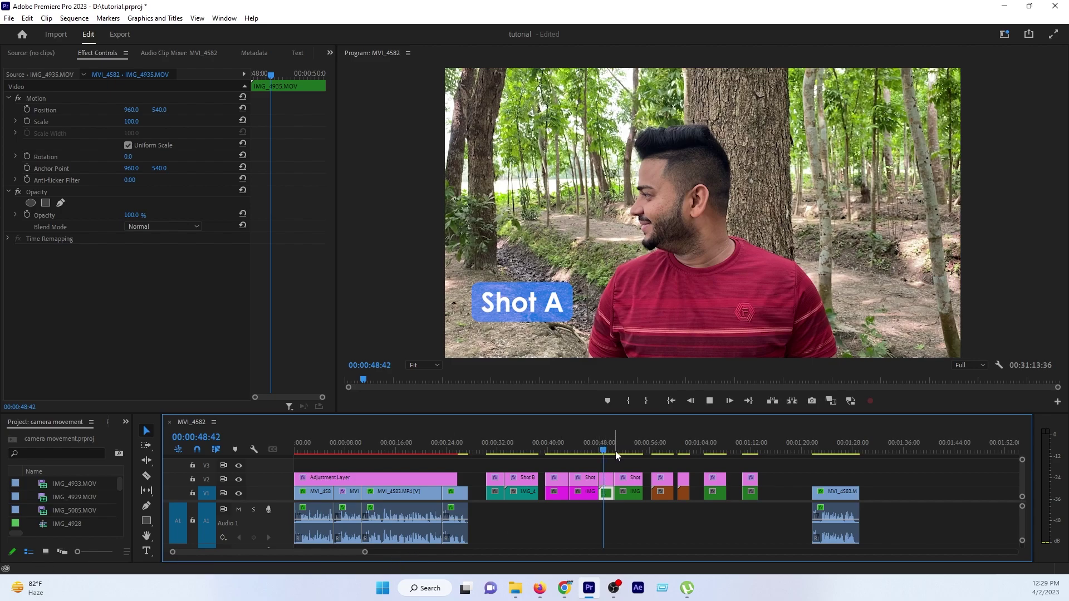
{"action": "key", "text": "space"}
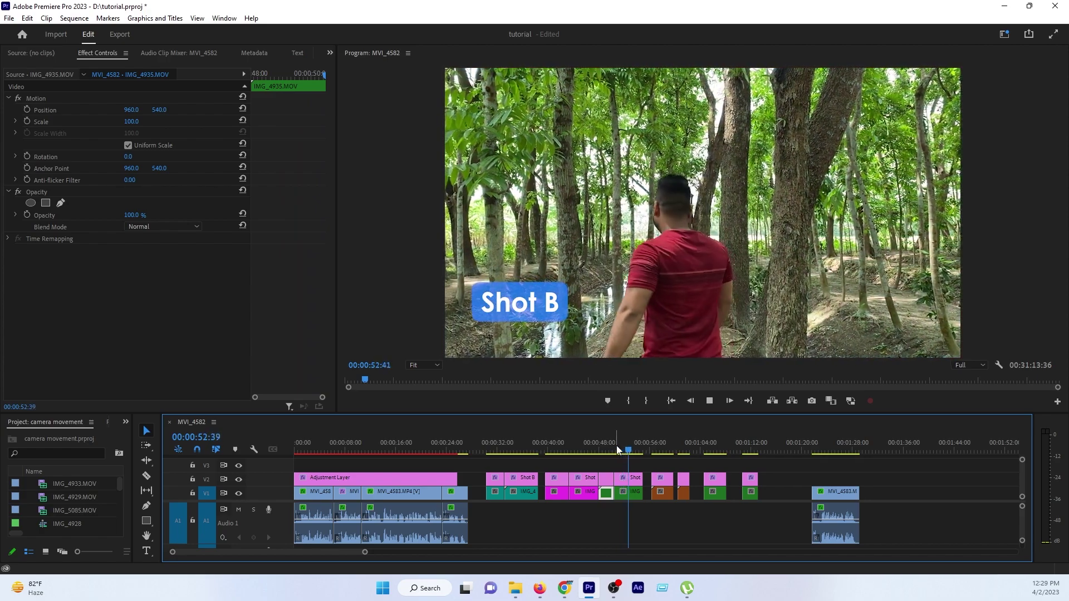
{"action": "key", "text": "space"}
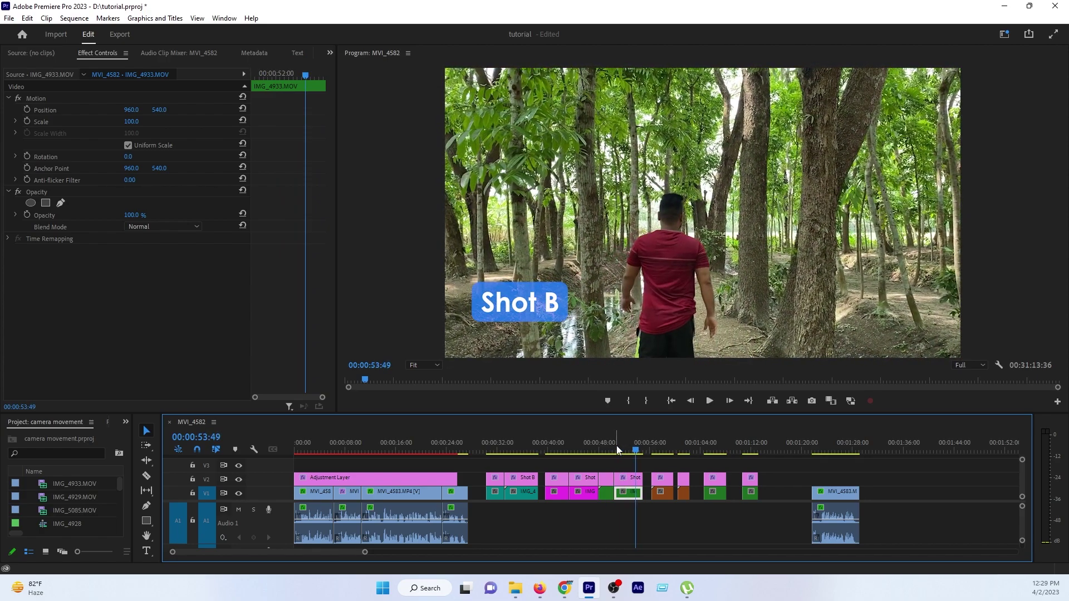
{"action": "left_click_drag", "start_coordinate": [633, 451], "coordinate": [622, 448]}
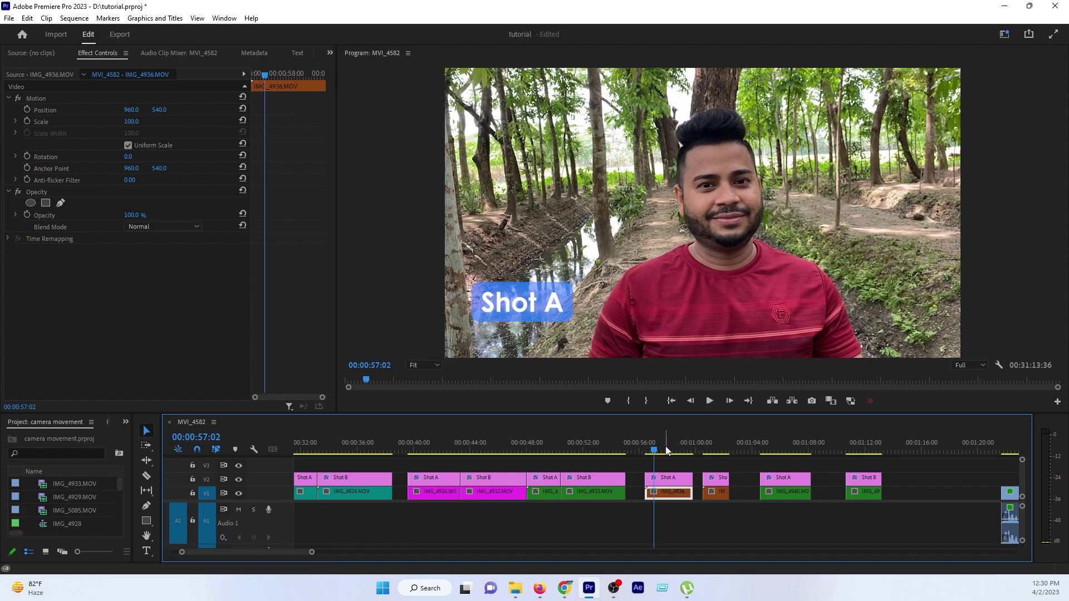
Step: Trim the end of the Shot A clip IMG_4936 at 00:00:58:57 and place Shot B directly after it
{"action": "key", "text": "space"}
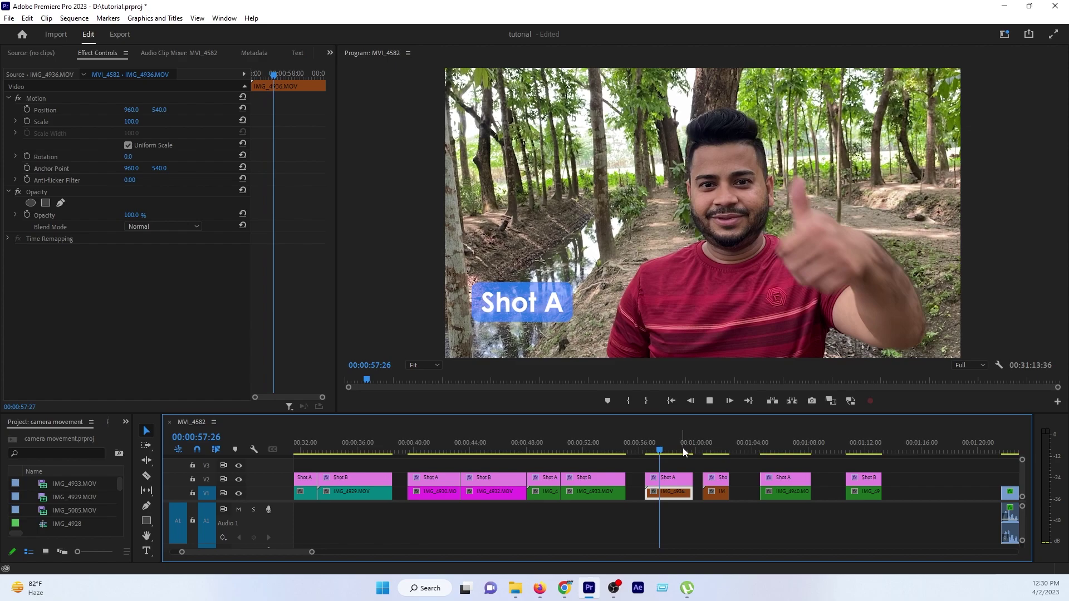
{"action": "key", "text": "space"}
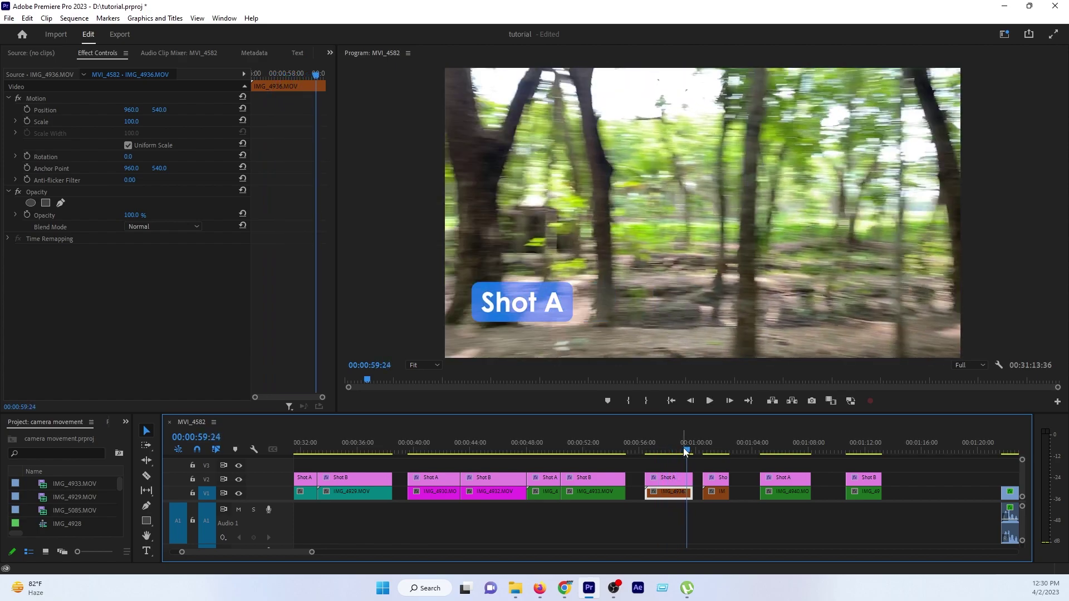
{"action": "left_click_drag", "start_coordinate": [683, 450], "coordinate": [709, 457]}
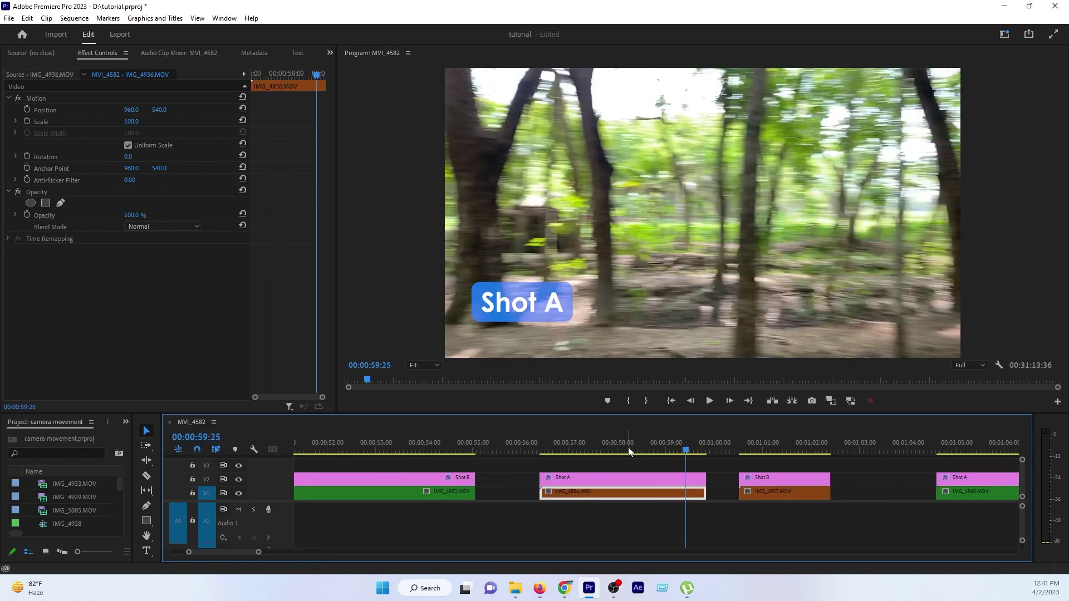
{"action": "left_click_drag", "start_coordinate": [628, 447], "coordinate": [721, 456]}
Step: Ripple trim the start of the Shot B clip IMG_4937 up to 00:01:00:06 and play the resulting cut
{"action": "left_click", "coordinate": [671, 449]}
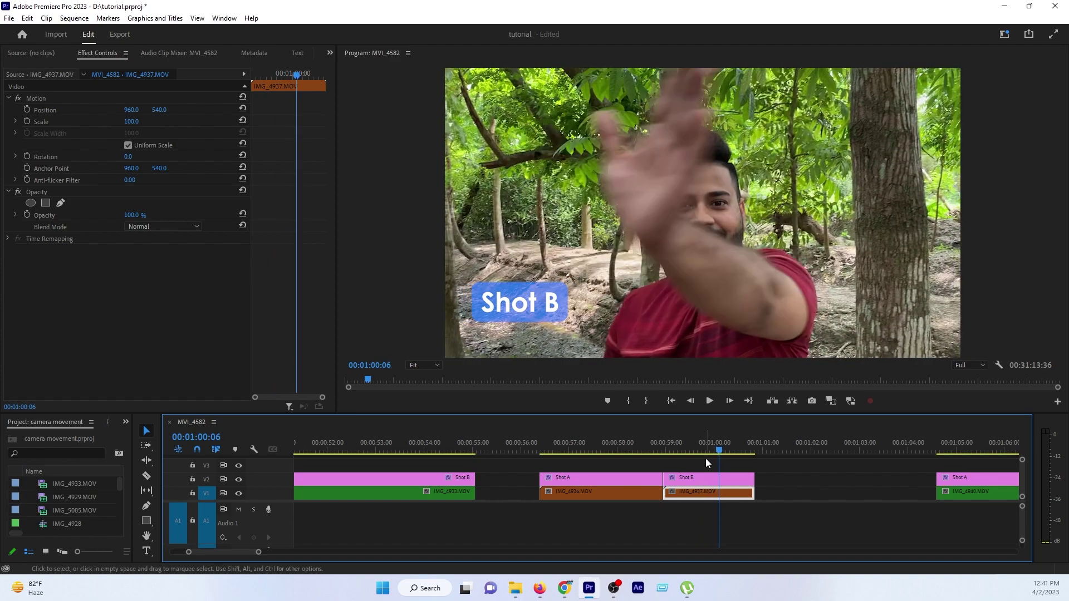
{"action": "key", "text": "q"}
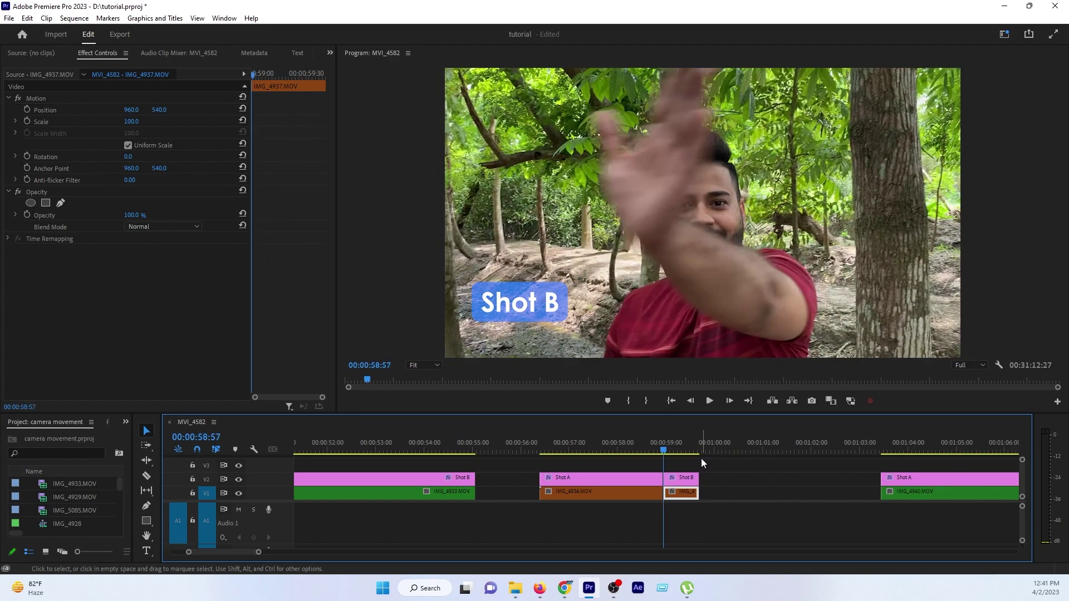
{"action": "left_click", "coordinate": [649, 447]}
{"action": "key", "text": "space"}
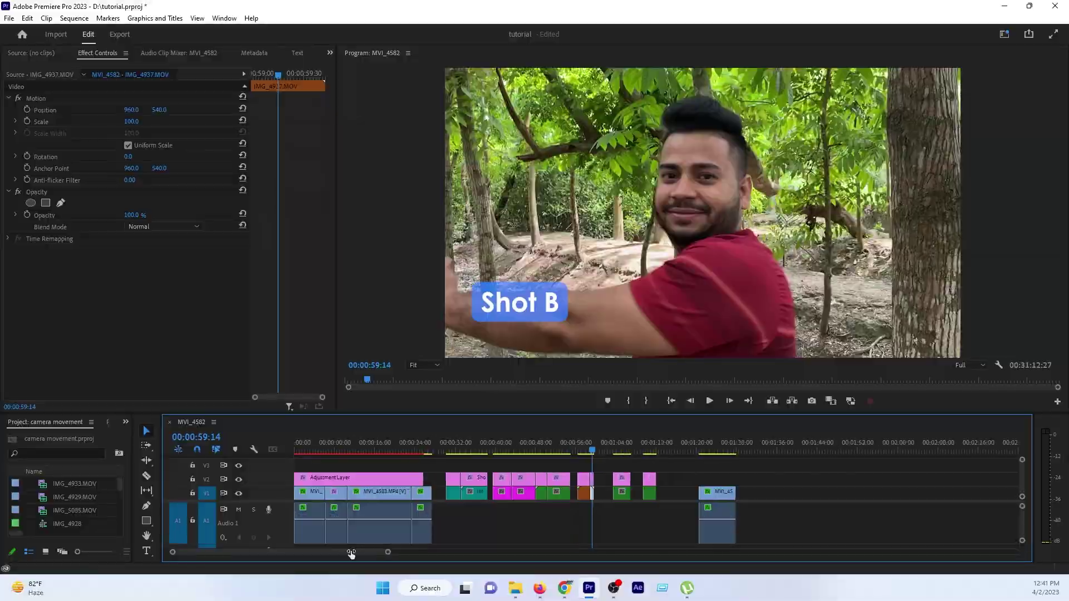
Step: Review the last Shot A and Shot B pair and close the gap between the two clips
{"action": "left_click_drag", "start_coordinate": [348, 554], "coordinate": [332, 553]}
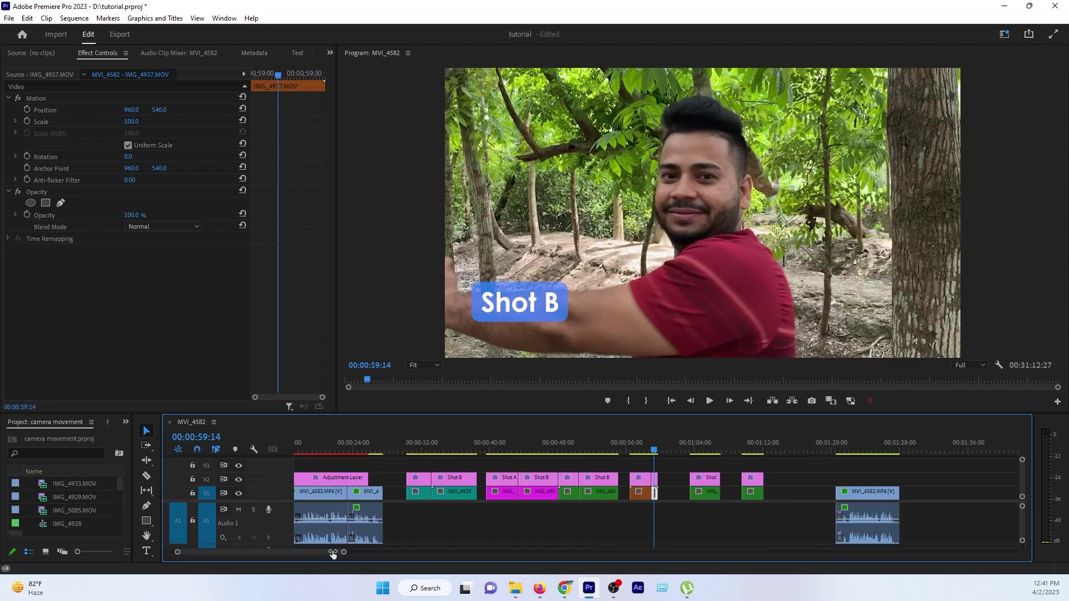
{"action": "left_click_drag", "start_coordinate": [704, 451], "coordinate": [699, 451]}
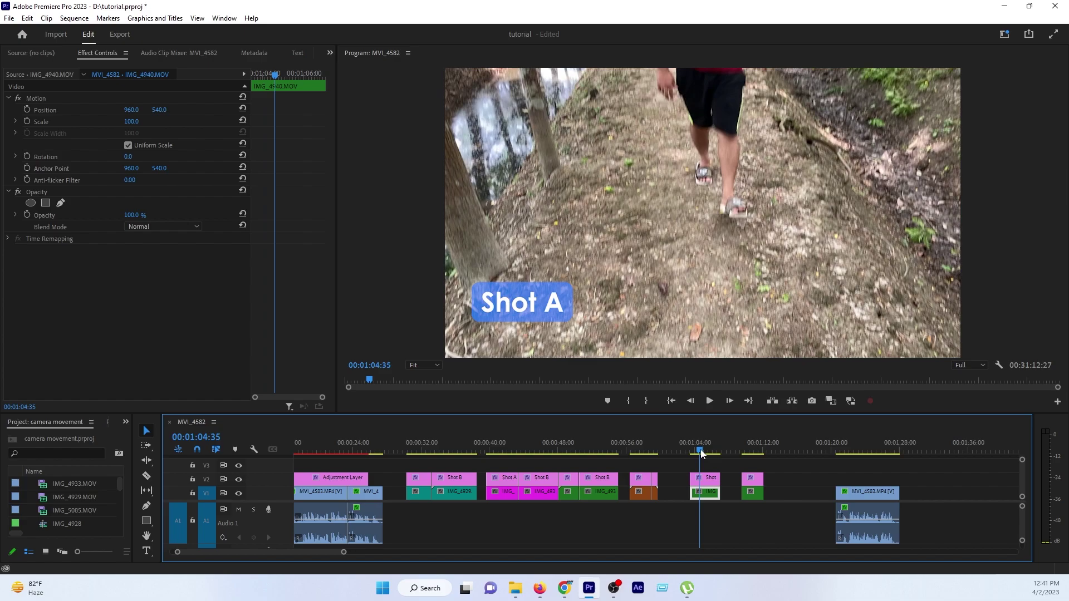
{"action": "left_click_drag", "start_coordinate": [700, 451], "coordinate": [719, 455]}
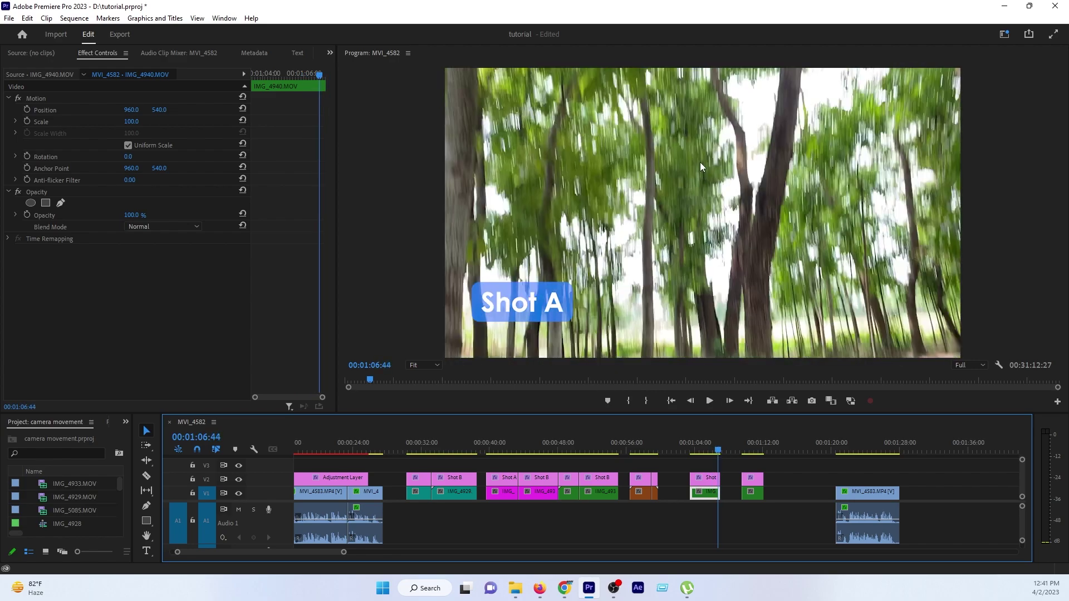
{"action": "left_click", "coordinate": [743, 446]}
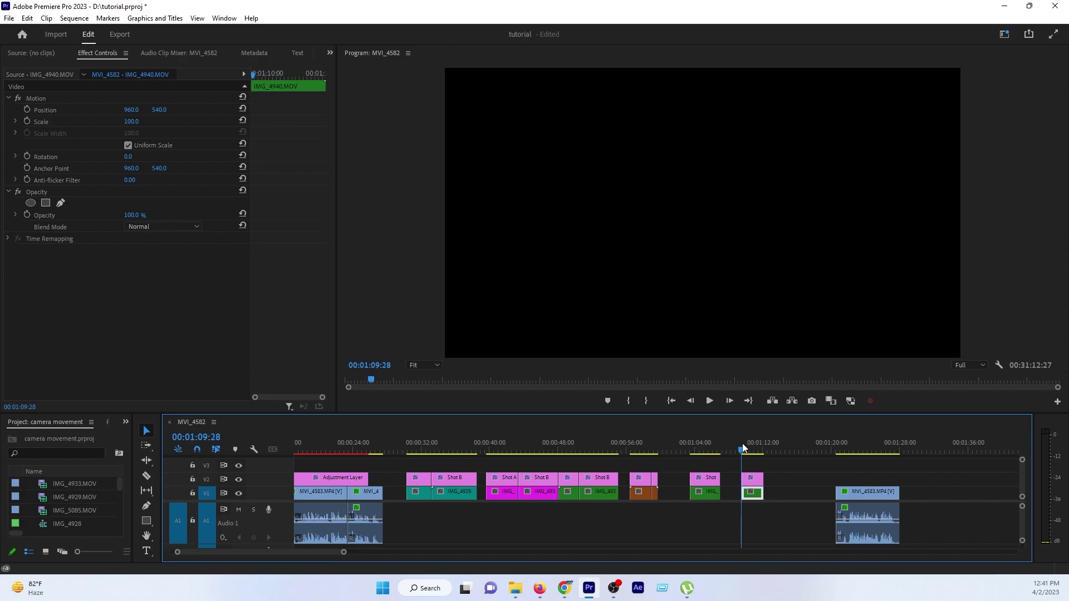
{"action": "left_click_drag", "start_coordinate": [743, 448], "coordinate": [744, 448]}
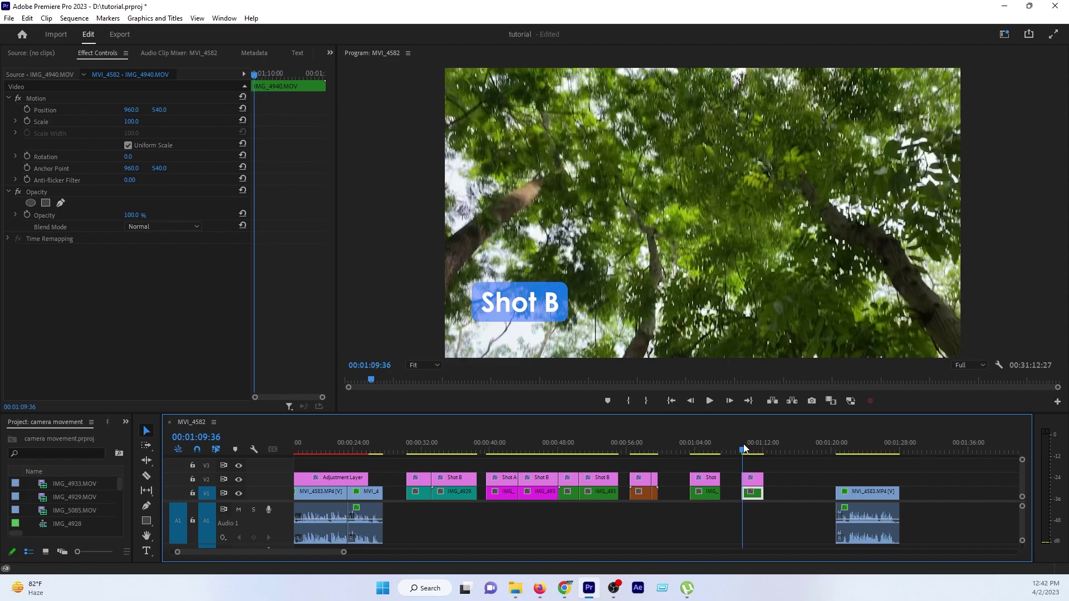
{"action": "left_click", "coordinate": [733, 482]}
{"action": "key", "text": "Delete"}
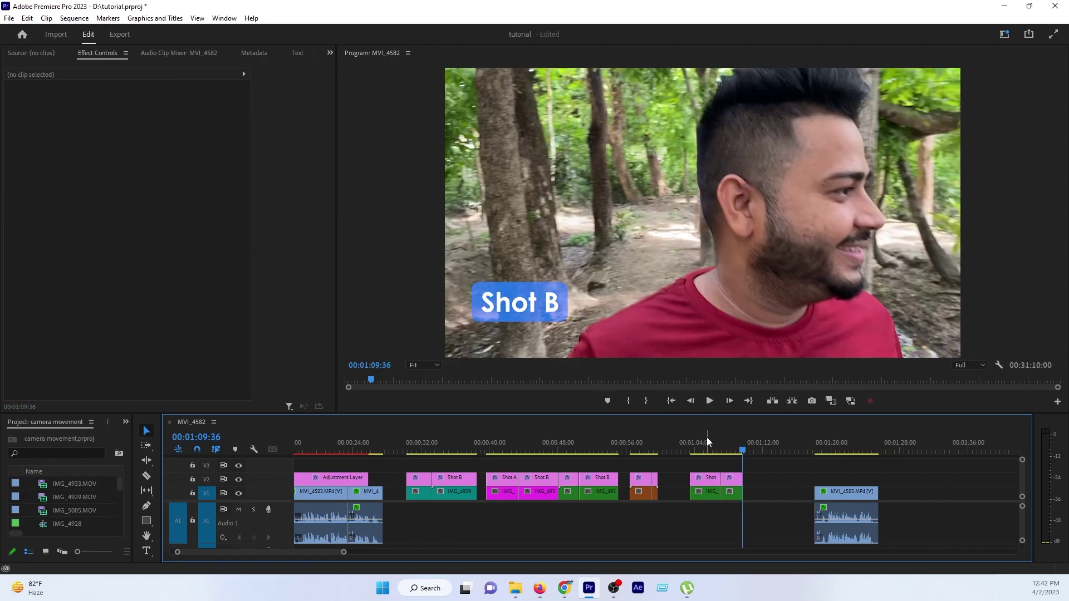
Step: Play the transition from the last Shot A (IMG_4940) into Shot B
{"action": "left_click", "coordinate": [707, 441]}
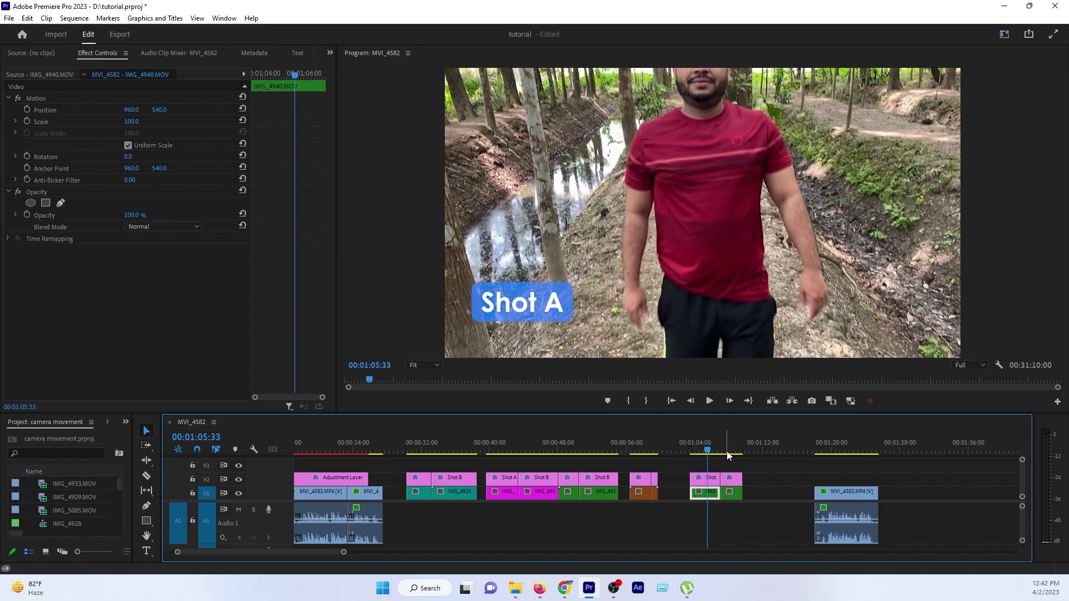
{"action": "key", "text": "space"}
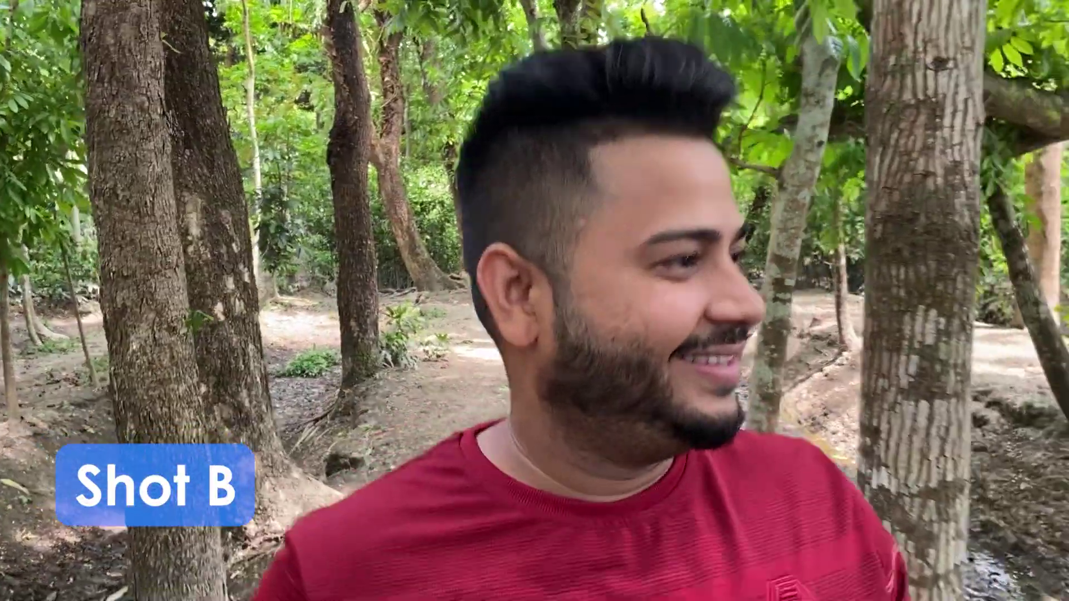
{"action": "left_click", "coordinate": [704, 452]}
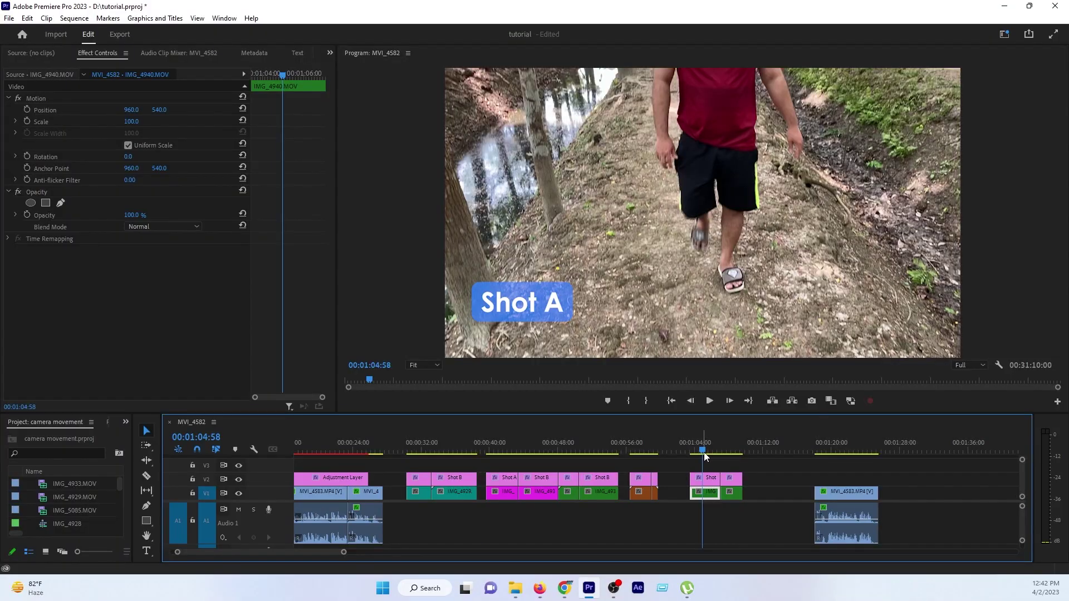